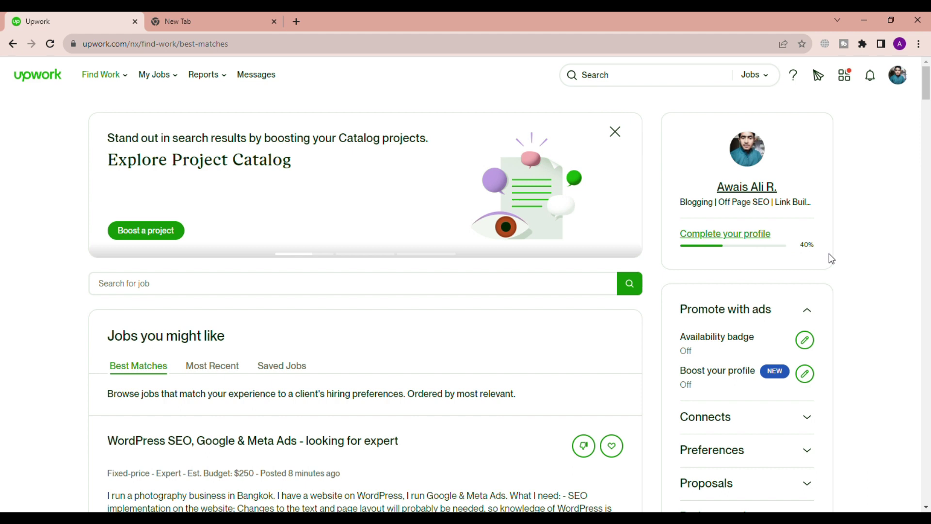
- Open the profile completion checklist and start adding a portfolio project
scroll(828, 253, down, 1)
scroll(819, 253, up, 1)
click(766, 236)
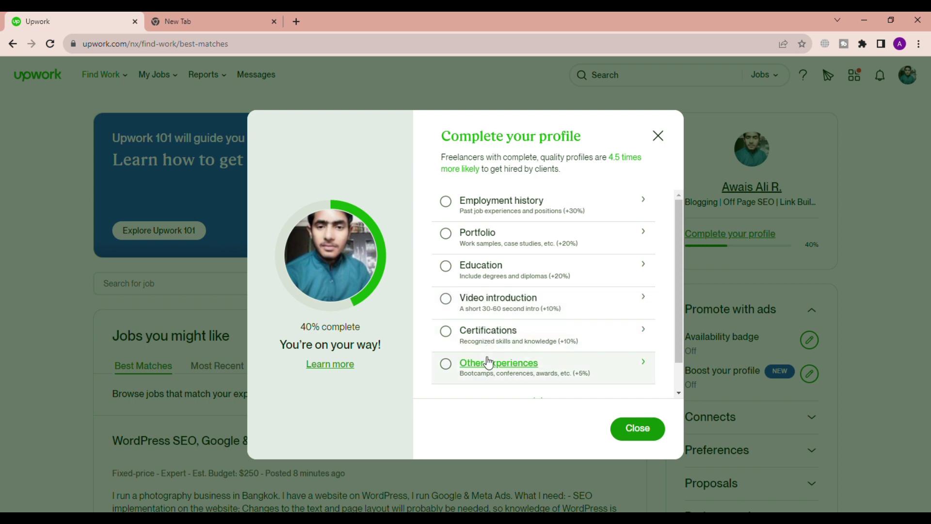
click(449, 236)
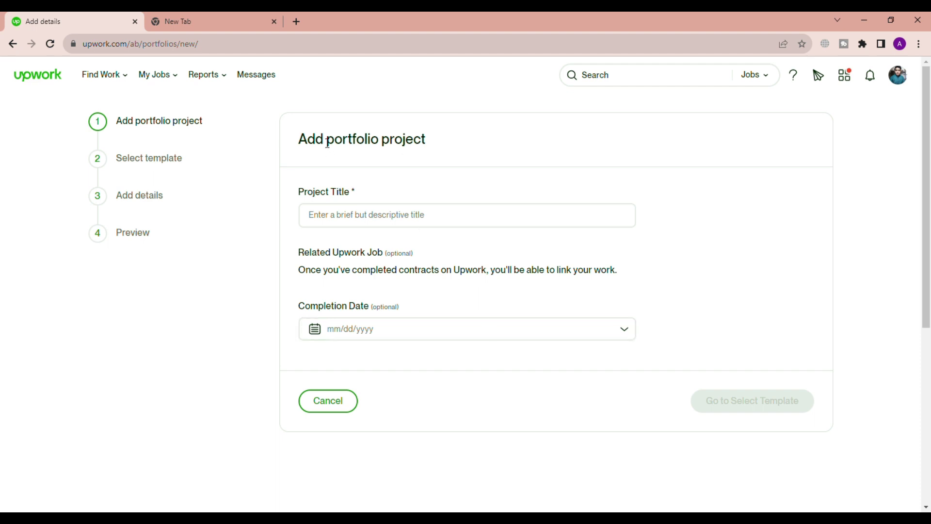
- Title the portfolio project "Blogging" and choose the Gallery template for it
click(384, 226)
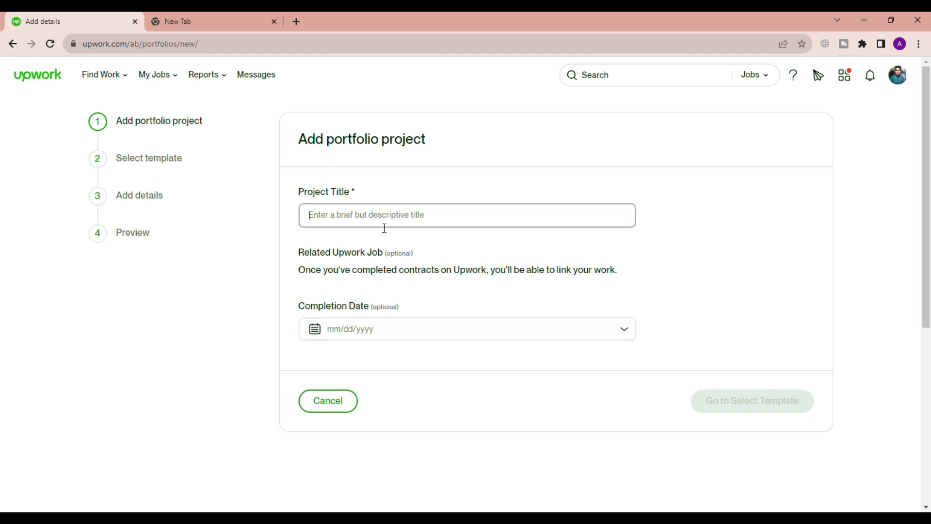
text(Blogging)
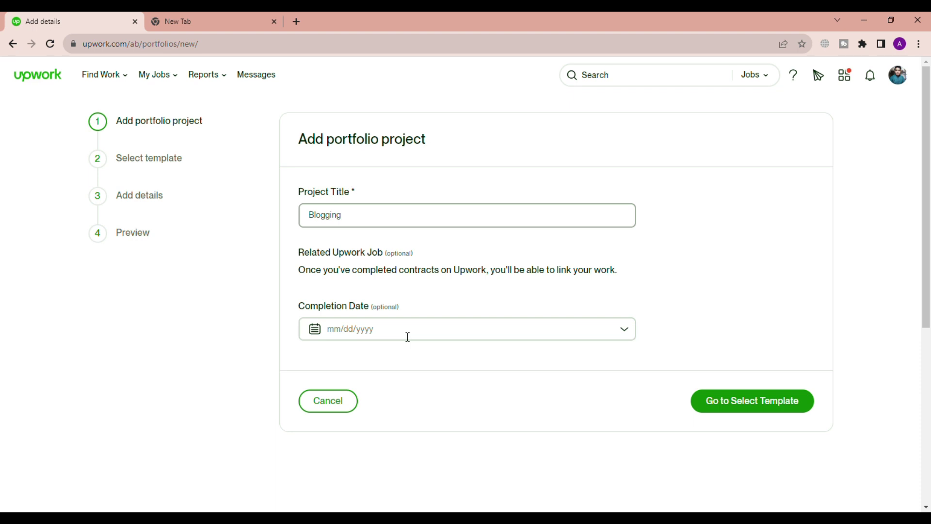
click(728, 402)
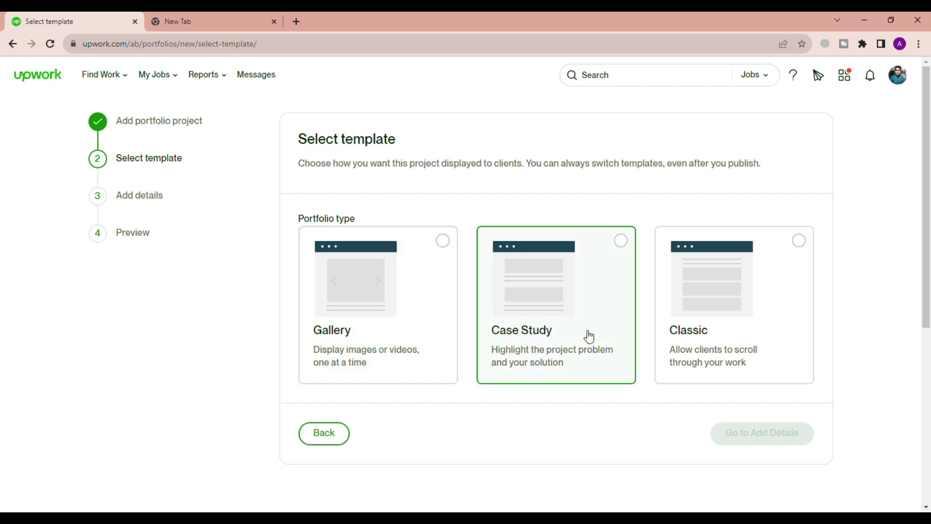
click(431, 313)
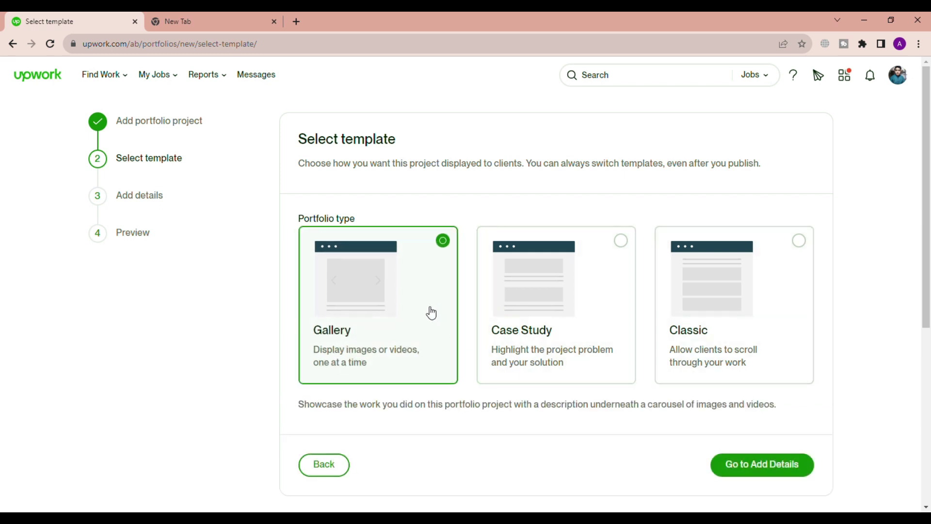
click(756, 466)
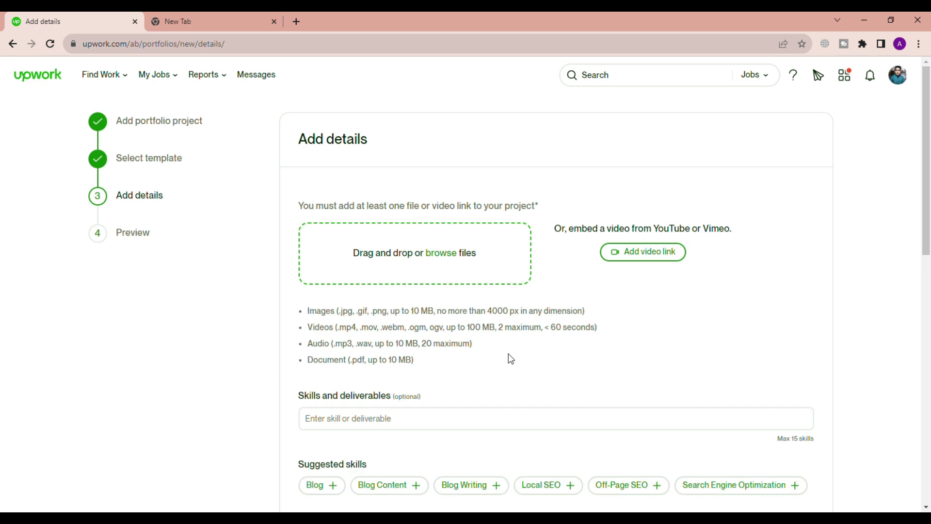
- Upload the video statistics screenshot as the portfolio project's image
click(442, 254)
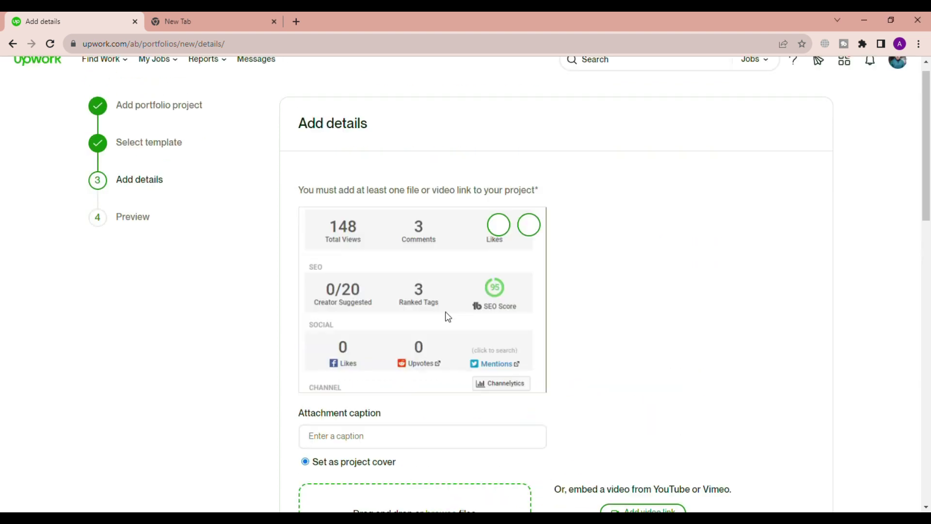
scroll(446, 317, down, 4)
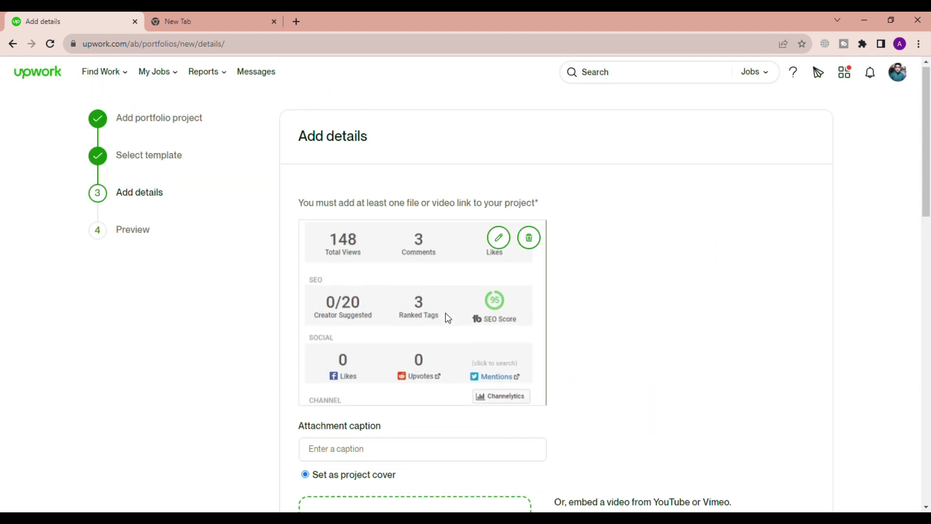
- Examine the file requirements and the skills, project URL and project description fields of the project details form
scroll(446, 318, down, 7)
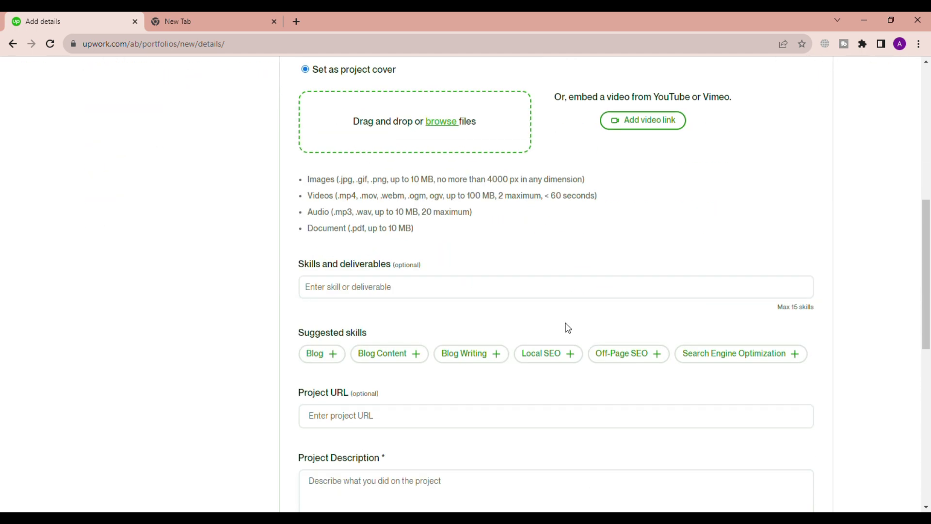
scroll(617, 352, down, 1)
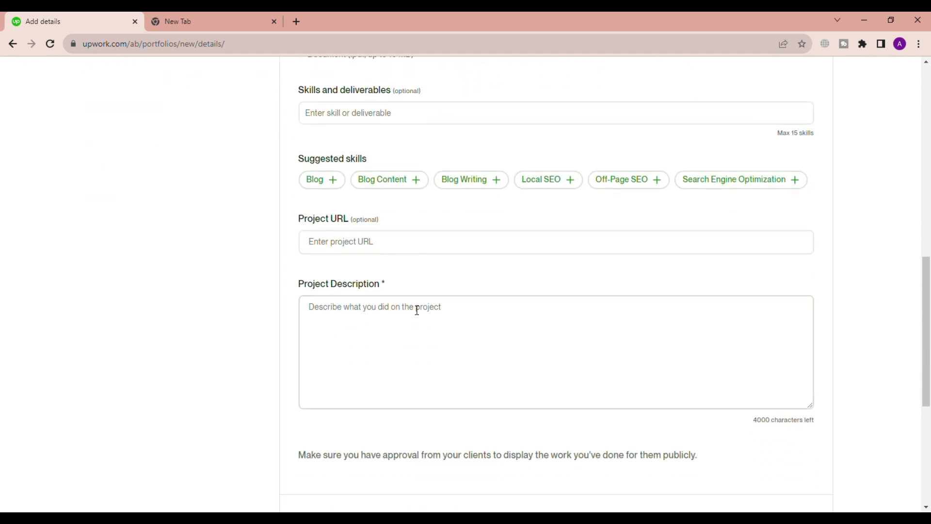
scroll(443, 314, up, 2)
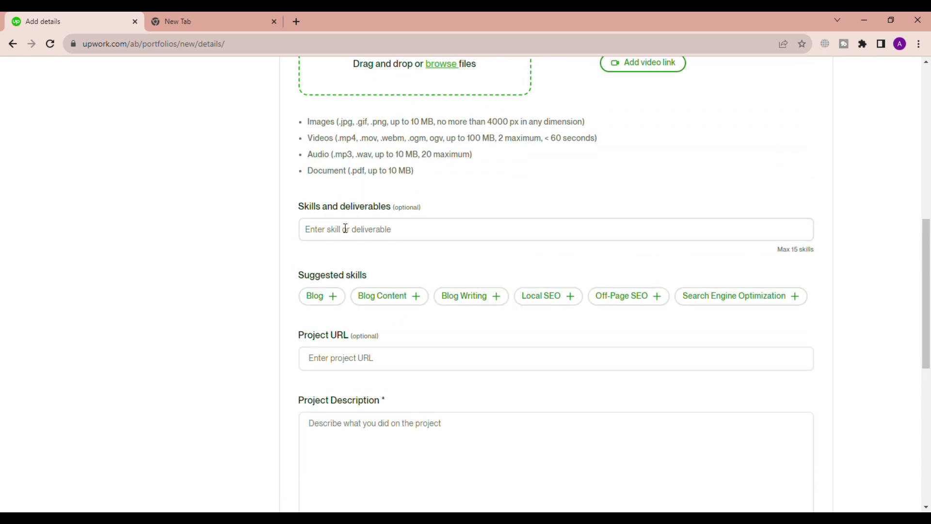
click(373, 231)
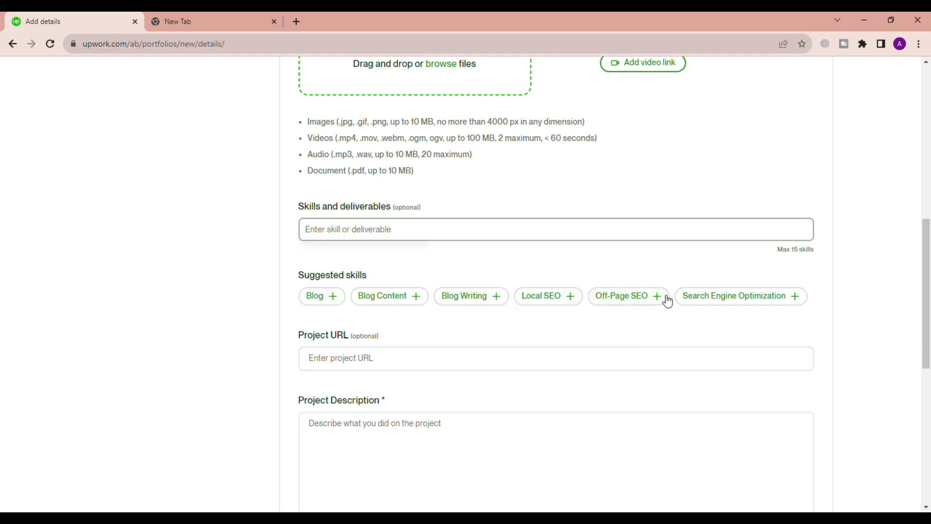
scroll(451, 327, down, 1)
click(426, 311)
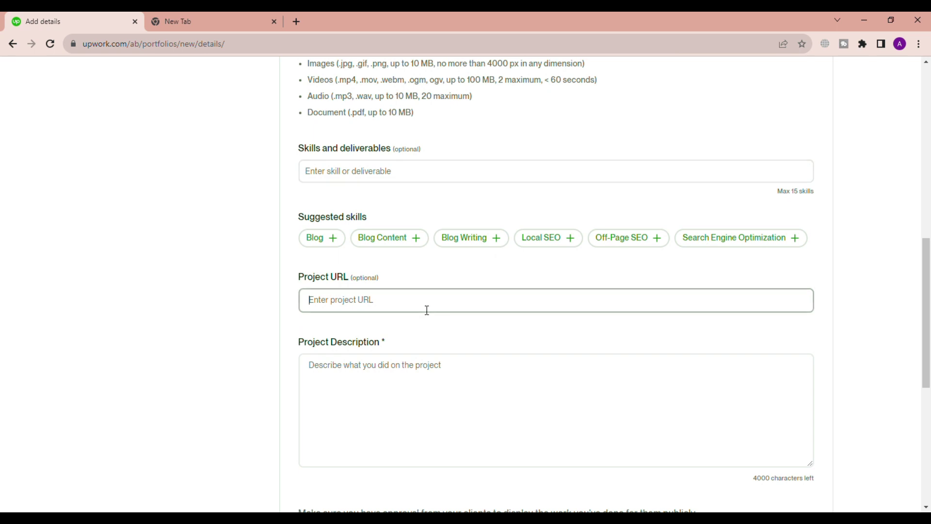
scroll(430, 310, down, 1)
click(431, 311)
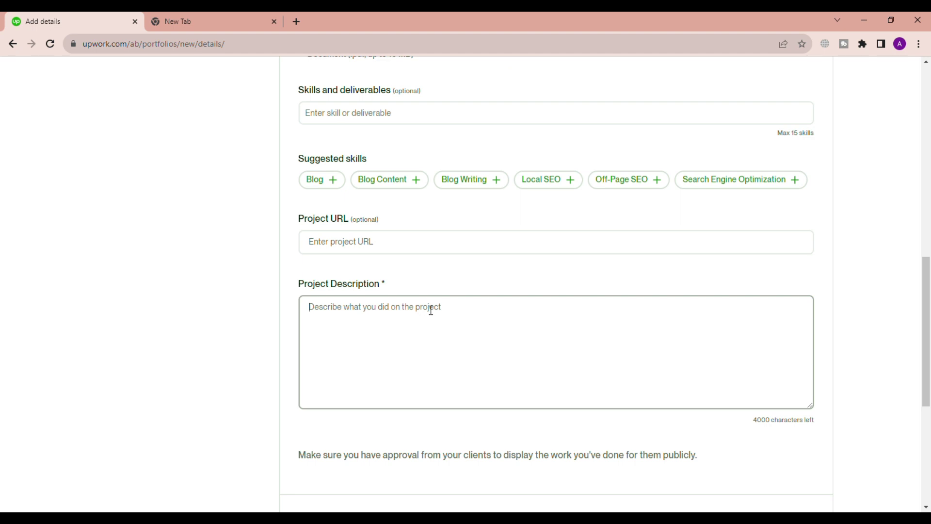
scroll(462, 315, down, 4)
scroll(466, 318, up, 2)
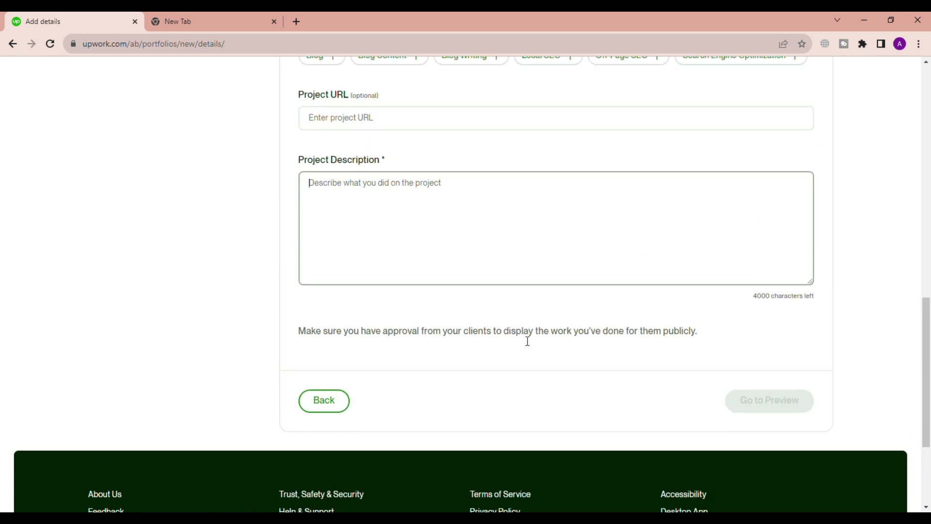
scroll(691, 426, up, 10)
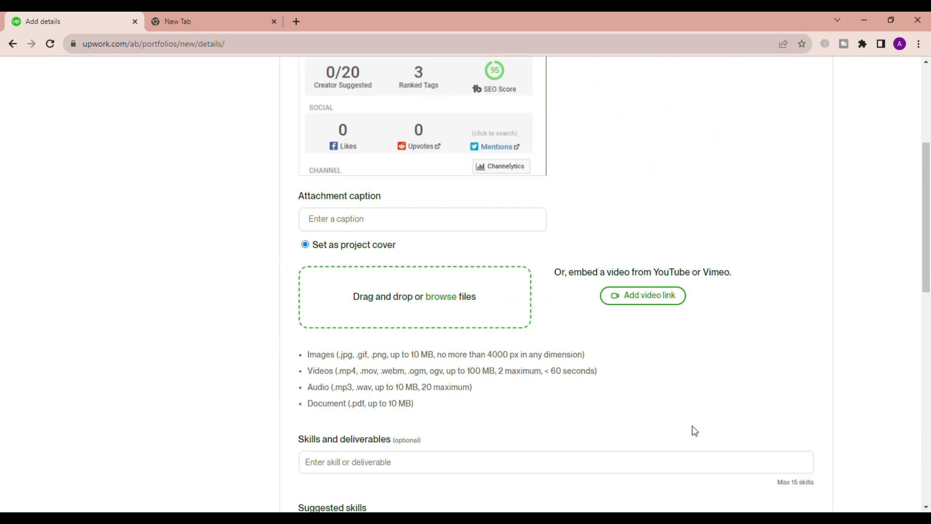
scroll(690, 429, up, 3)
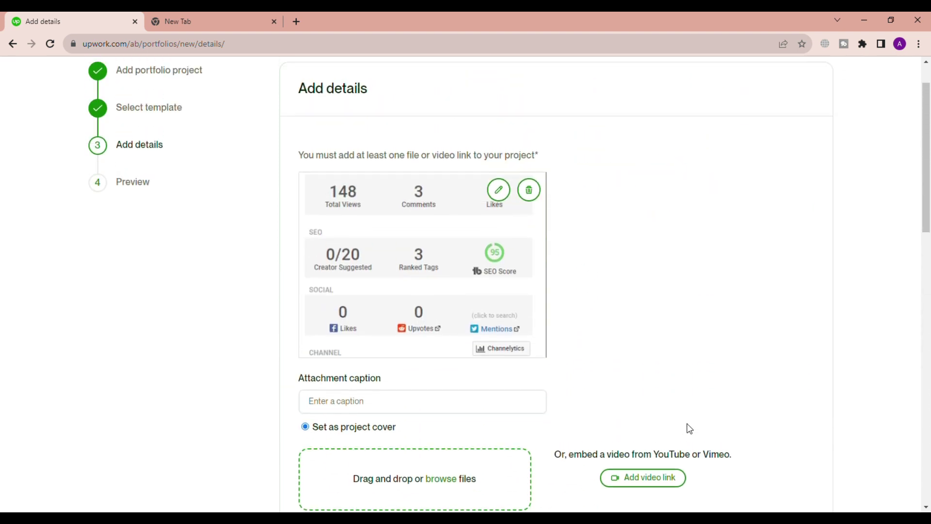
scroll(689, 429, down, 4)
scroll(690, 428, down, 8)
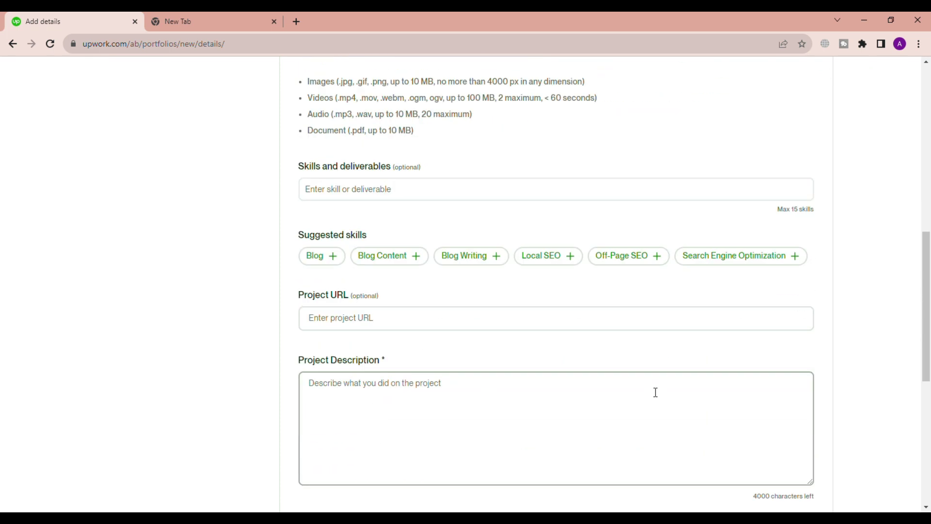
- Enter "YouTube SEO Expert" as the project description, preview the project and publish it
click(436, 290)
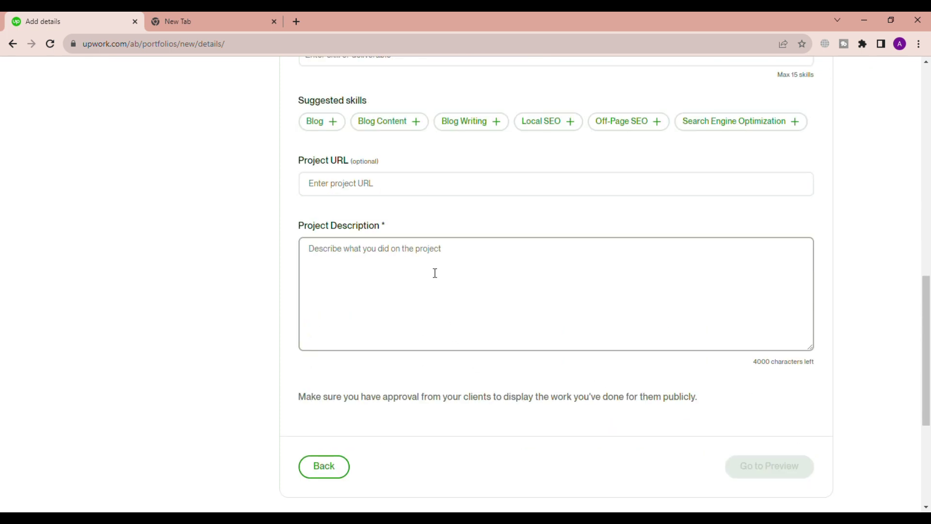
text(YouTube SEO Expert)
click(751, 465)
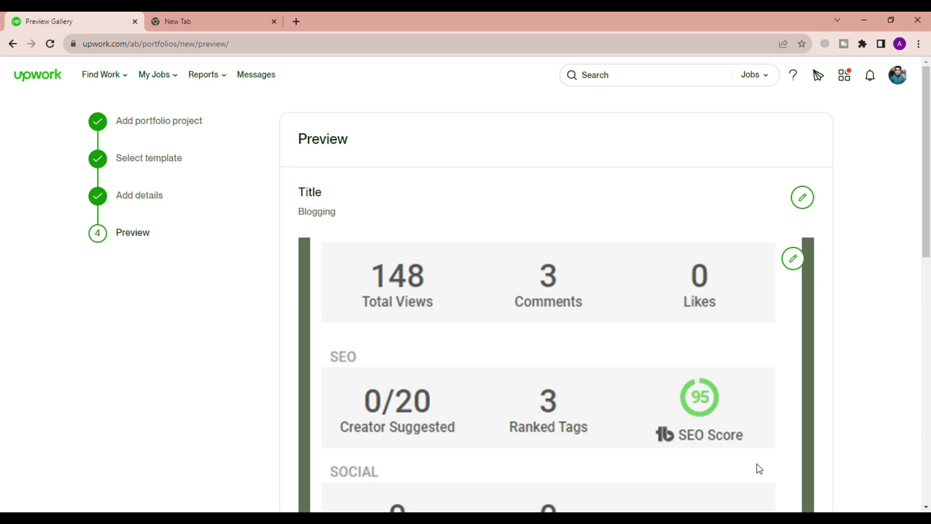
scroll(759, 469, down, 7)
click(777, 469)
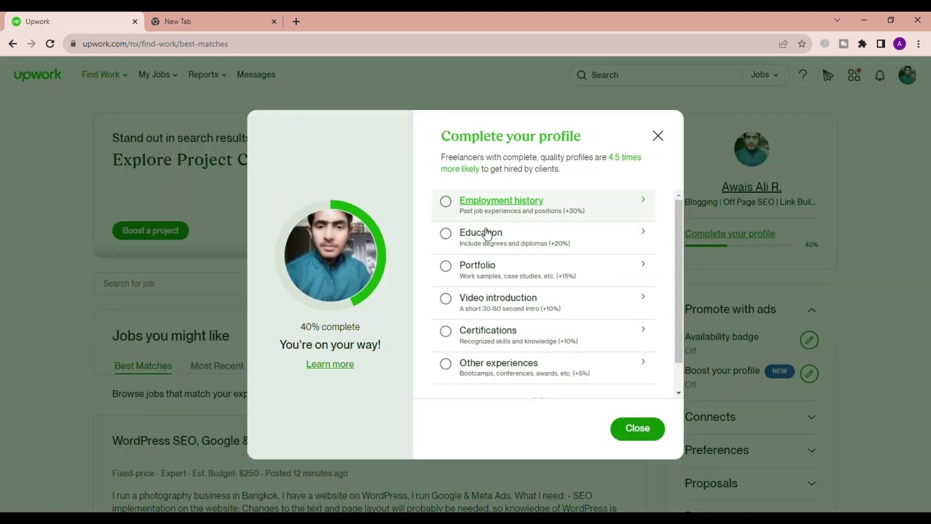
- Start an employment history entry with company Syntax Root, city lahore and country Pakistan
click(504, 208)
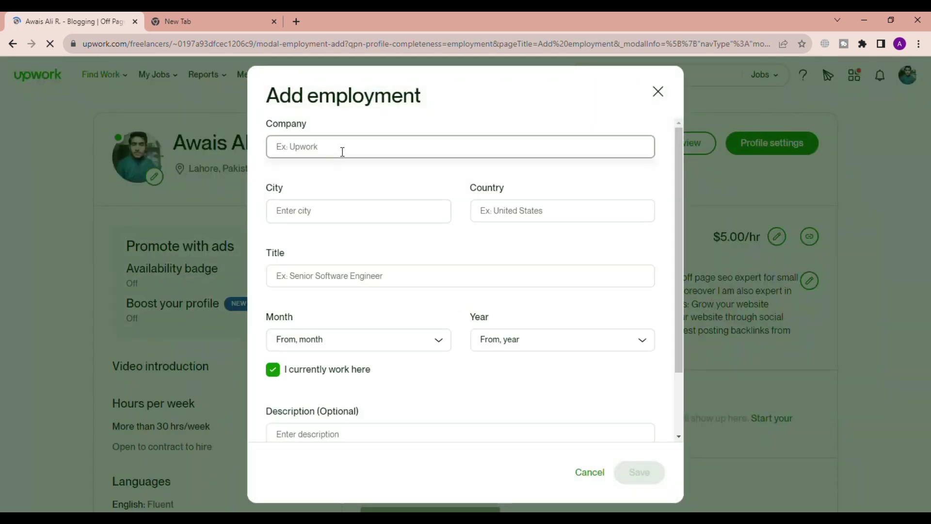
text(Sy)
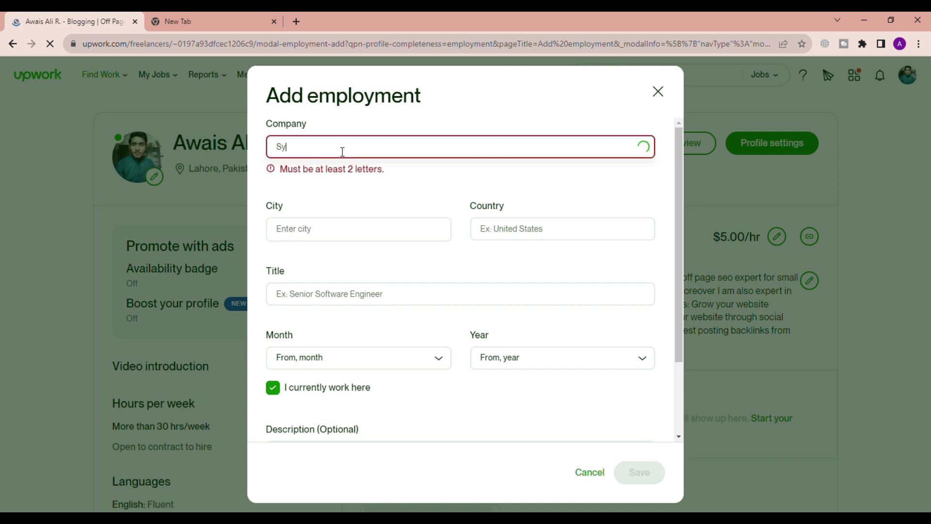
text(ntax Root)
click(356, 219)
text(lahore)
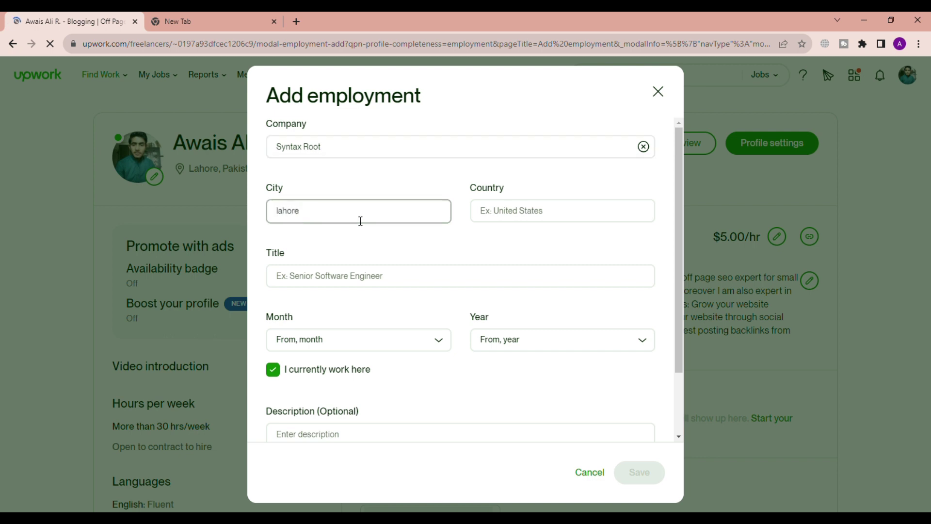
click(565, 211)
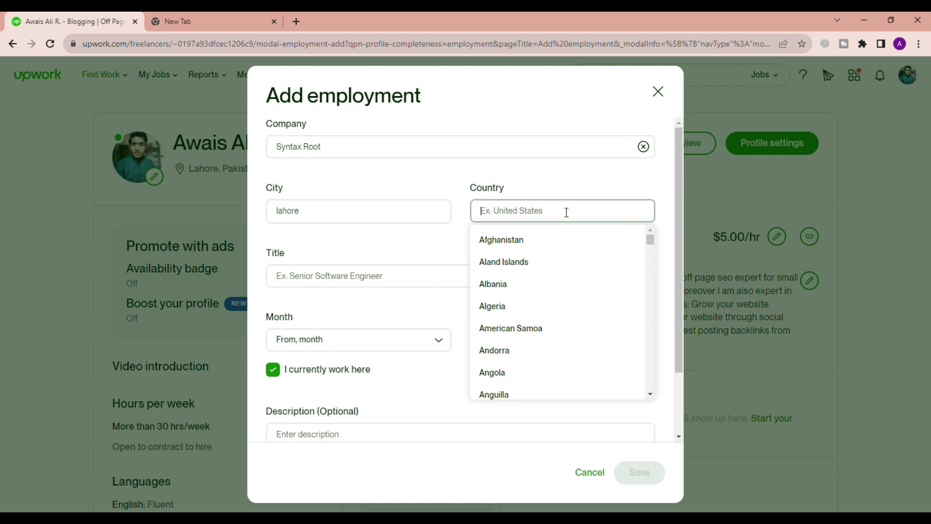
text(pak)
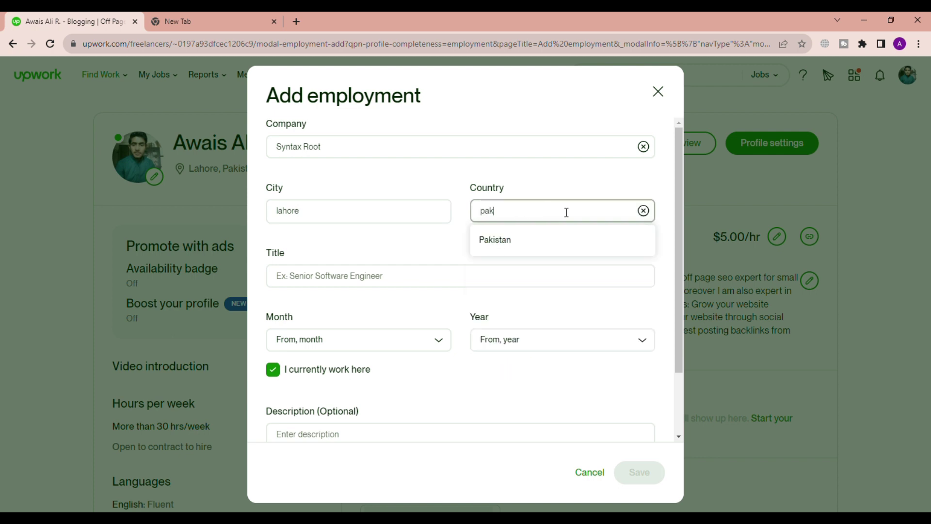
click(504, 239)
- Set the employment title to YouTube SEO with a start date of February 2023, and save the entry
click(409, 282)
text(YouTube SEO)
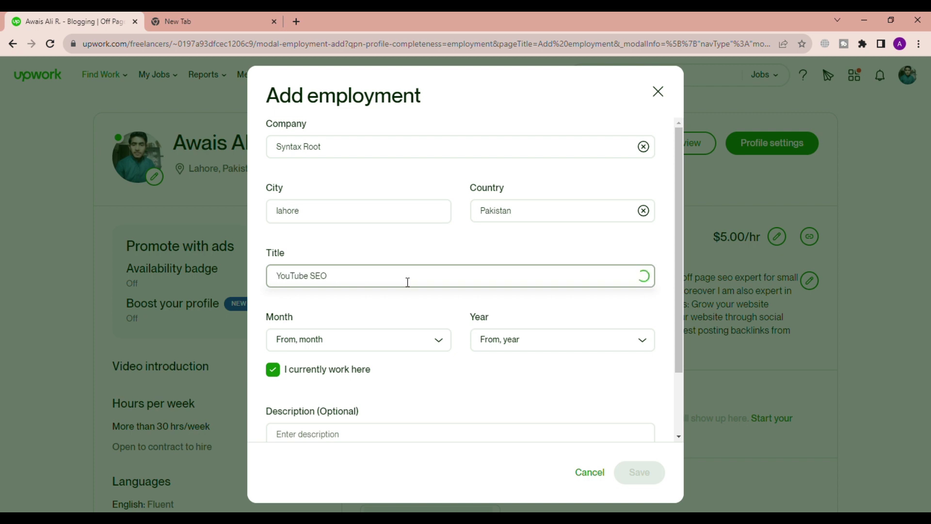
scroll(415, 294, down, 1)
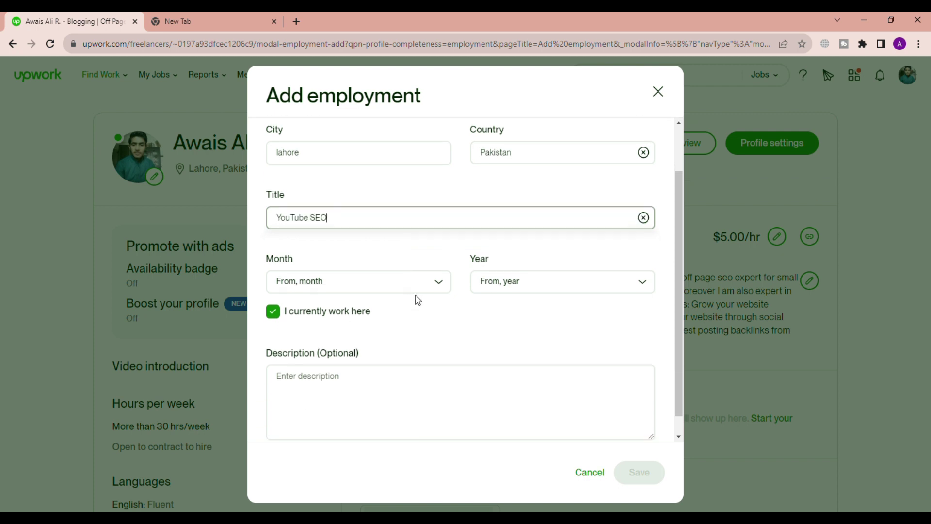
click(441, 284)
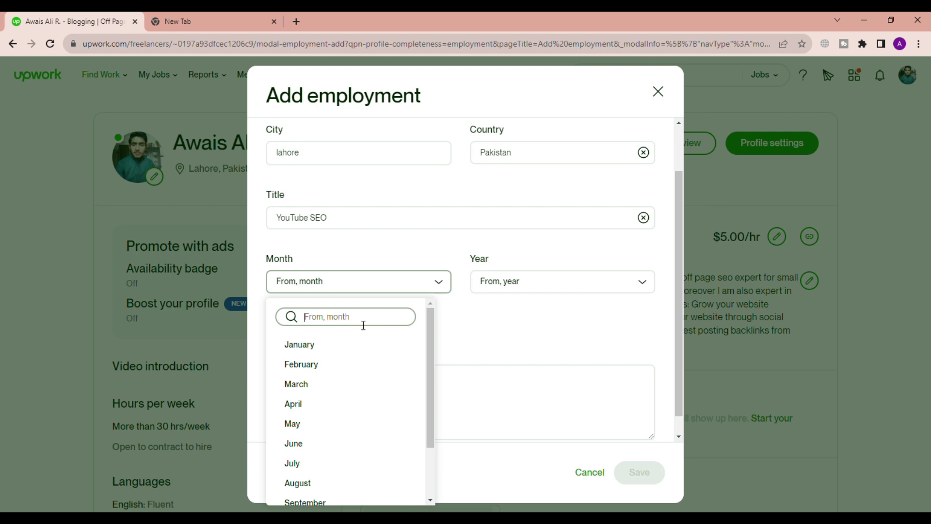
click(345, 363)
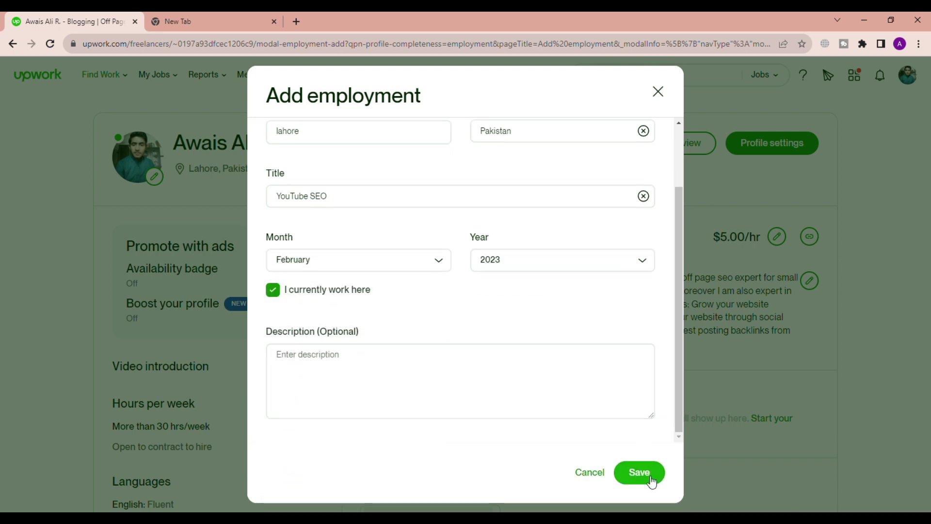
click(650, 477)
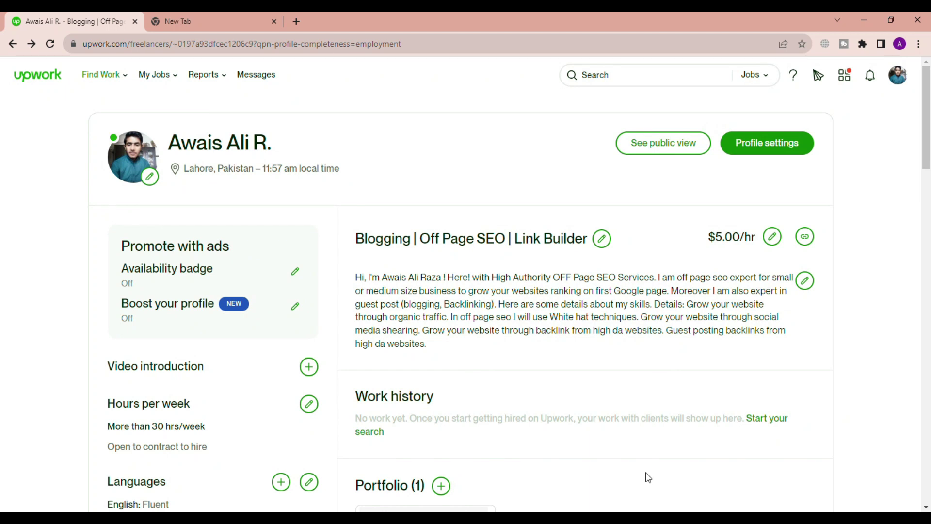
- Open the profile's skills for editing, review the skill list and save it
scroll(645, 472, down, 6)
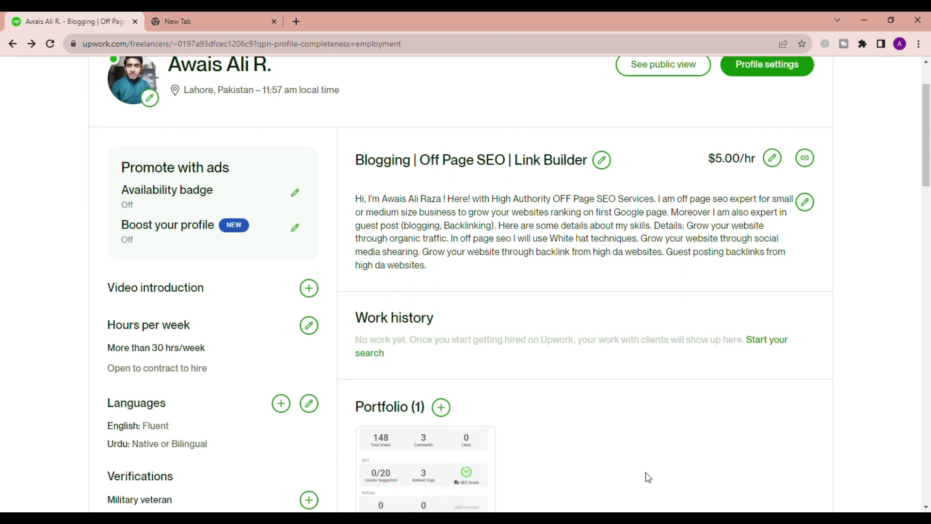
scroll(649, 477, down, 1)
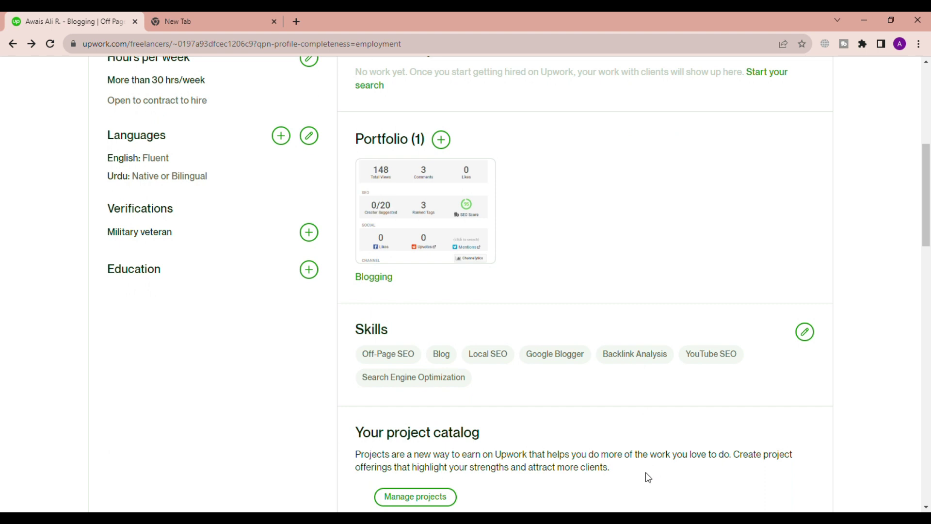
click(806, 329)
click(475, 260)
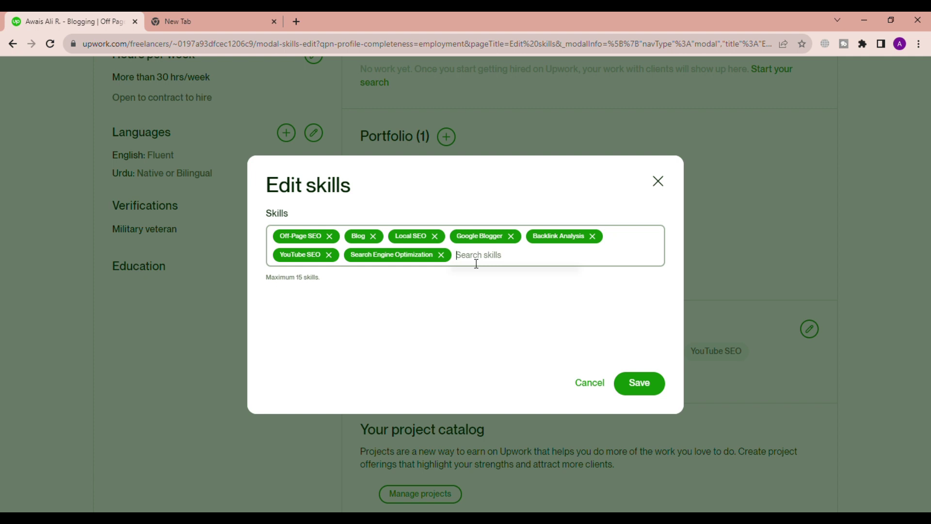
click(639, 383)
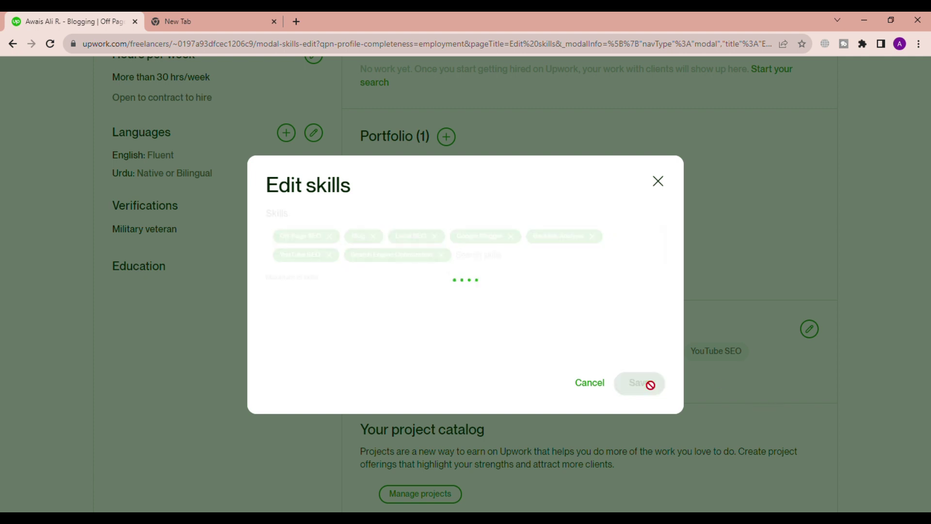
- Examine the project catalog, testimonials, certifications and employment history sections of the profile
scroll(645, 392, down, 2)
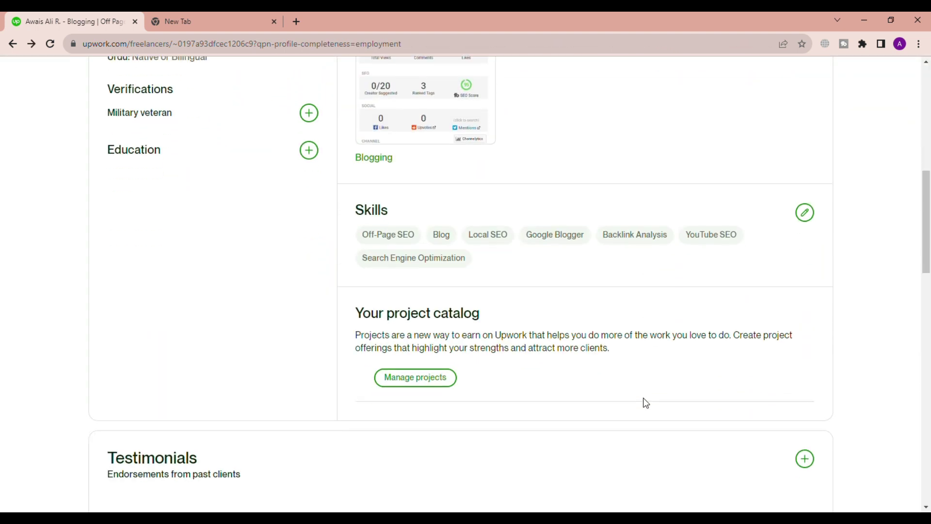
scroll(636, 405, down, 1)
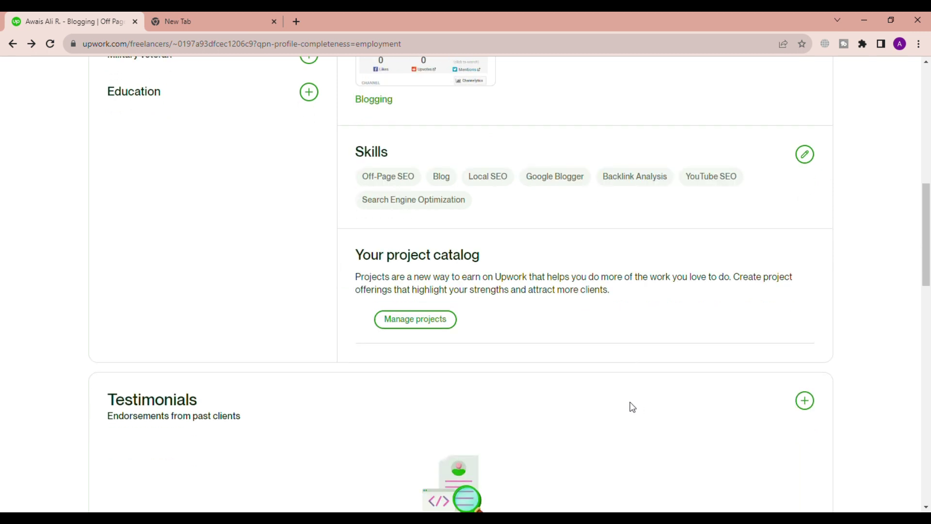
scroll(631, 407, down, 1)
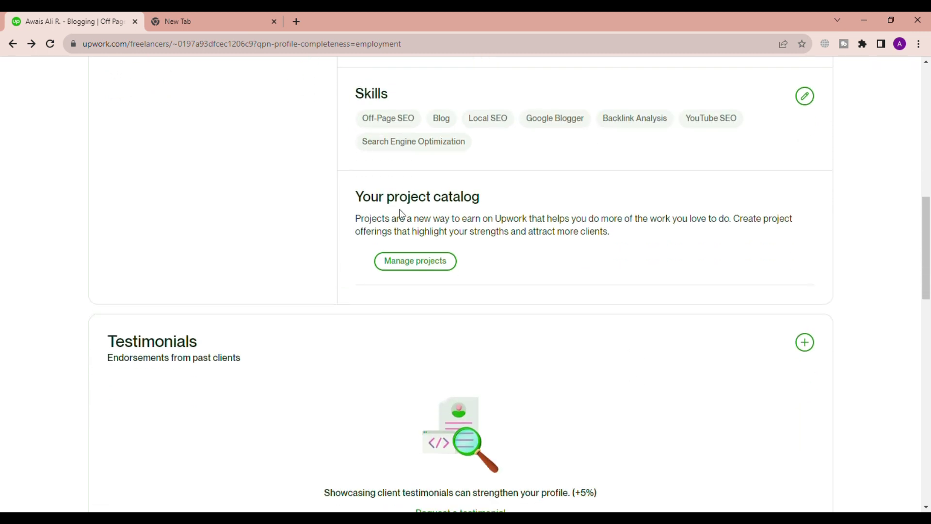
drag(363, 199, 484, 199)
click(501, 200)
drag(485, 196, 354, 199)
click(486, 198)
scroll(487, 213, down, 1)
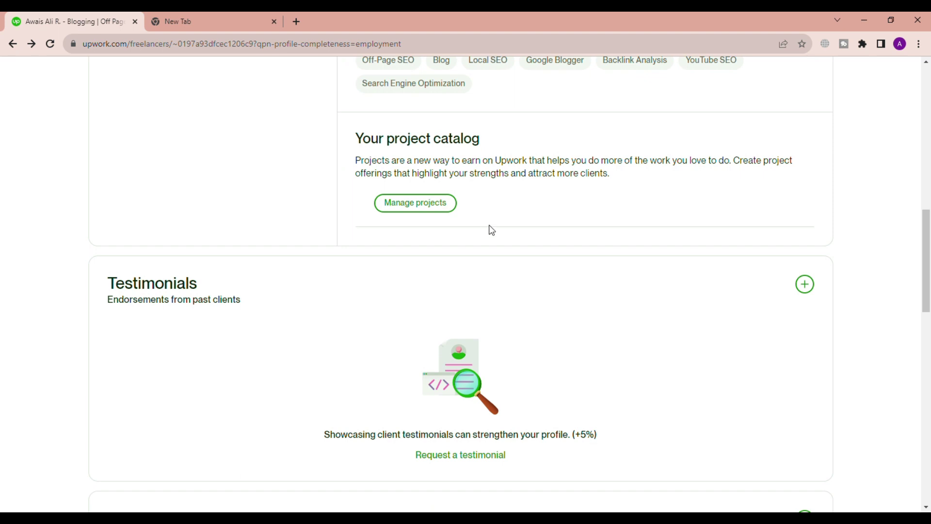
scroll(466, 211, down, 4)
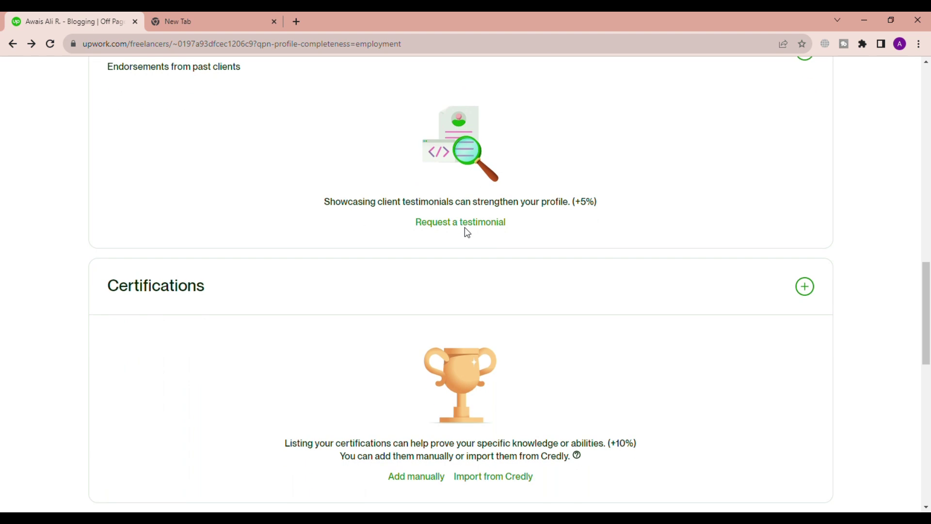
scroll(467, 233, down, 6)
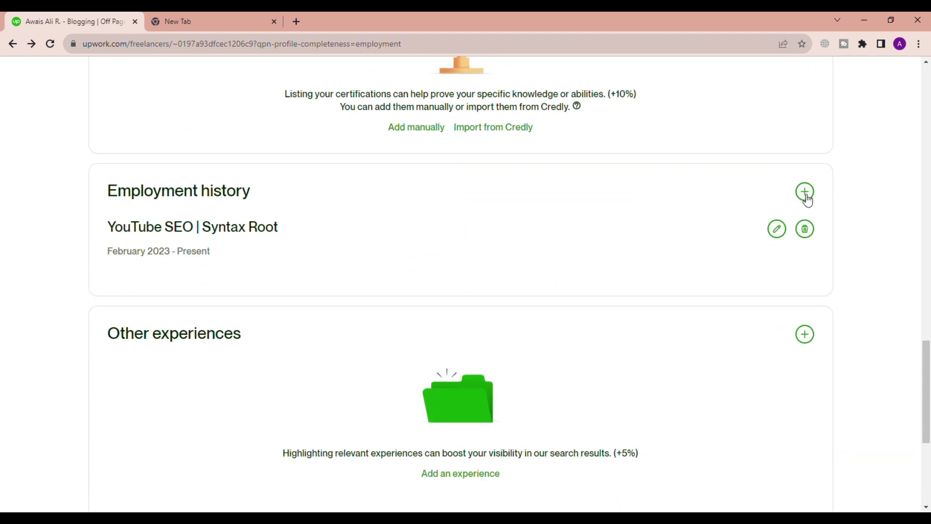
- Add and save another experience titled "YouTube SEO And Blogging In Software House", described as "6 Month Experience in YouTube SEO And Blogging In Software House"
scroll(320, 277, down, 1)
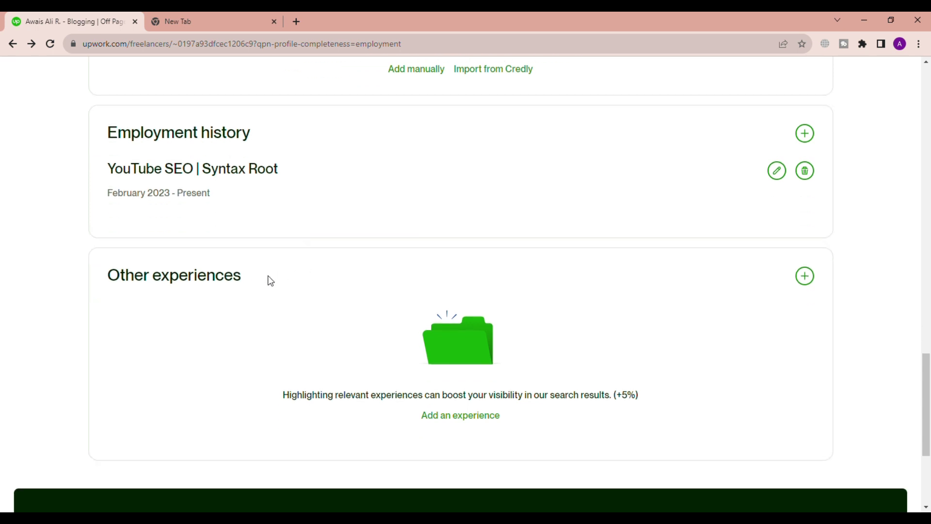
click(467, 416)
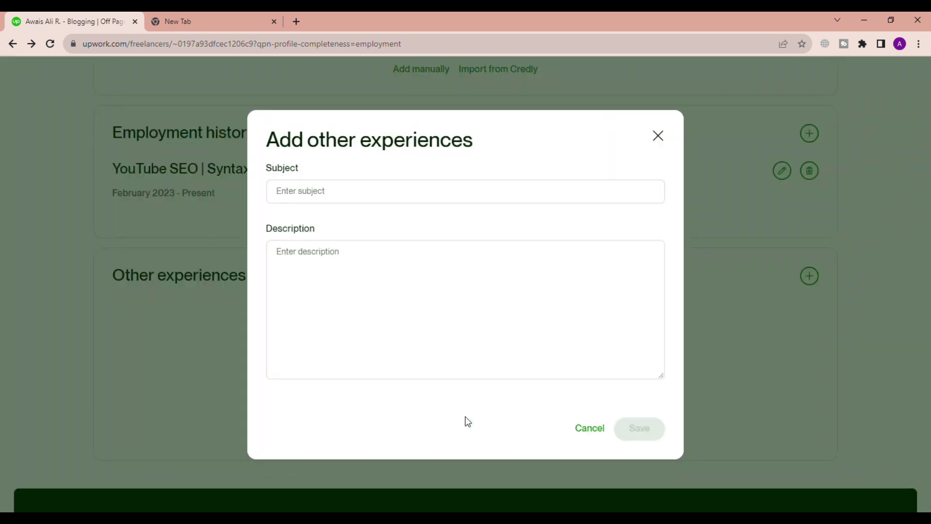
click(341, 194)
text(6 Mon)
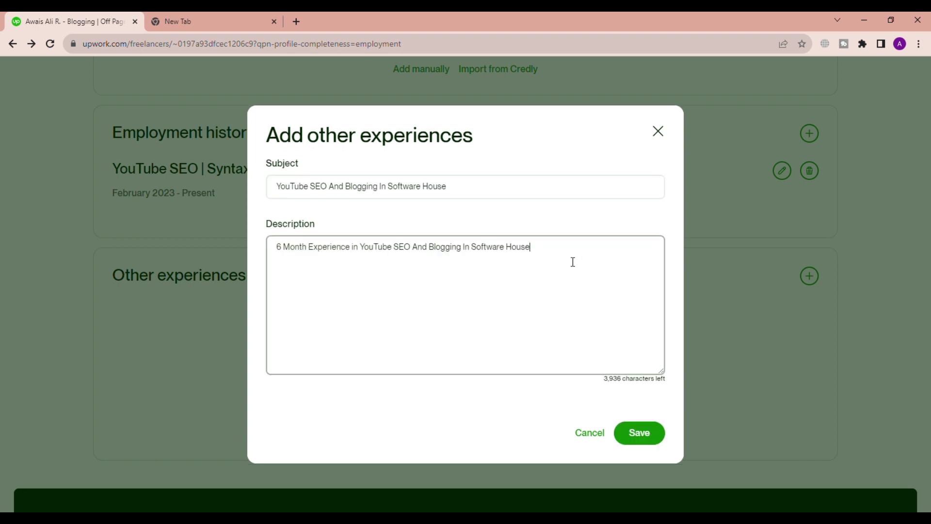
click(648, 433)
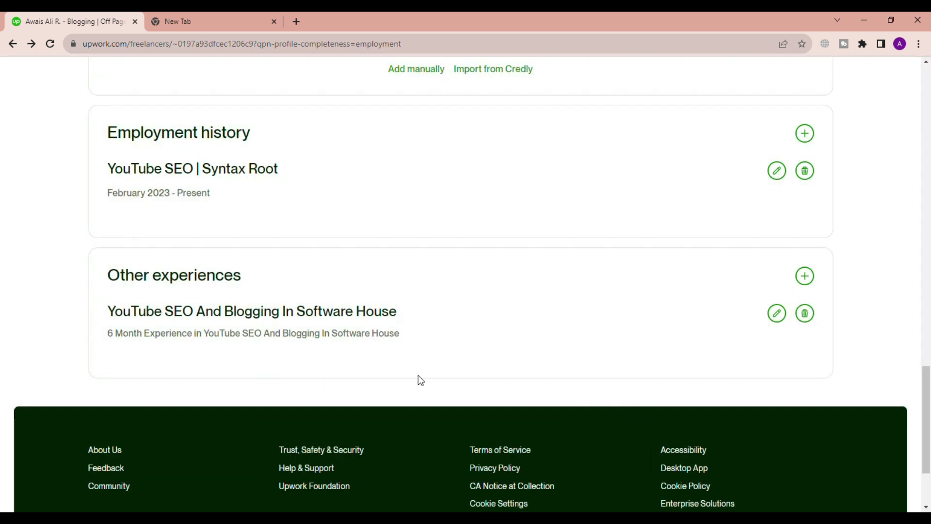
- Look back over the profile from the other experiences up to the video introduction, languages, verifications and education sections
scroll(301, 347, up, 3)
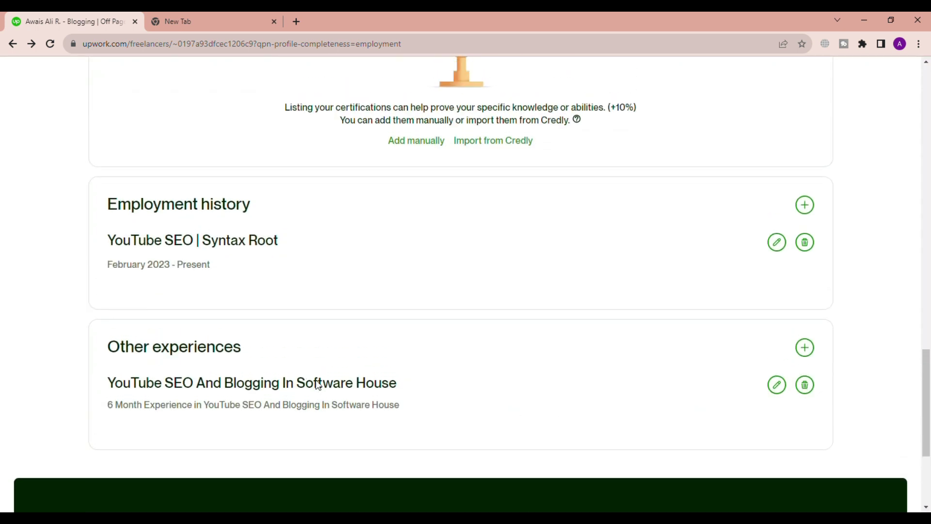
scroll(309, 375, up, 3)
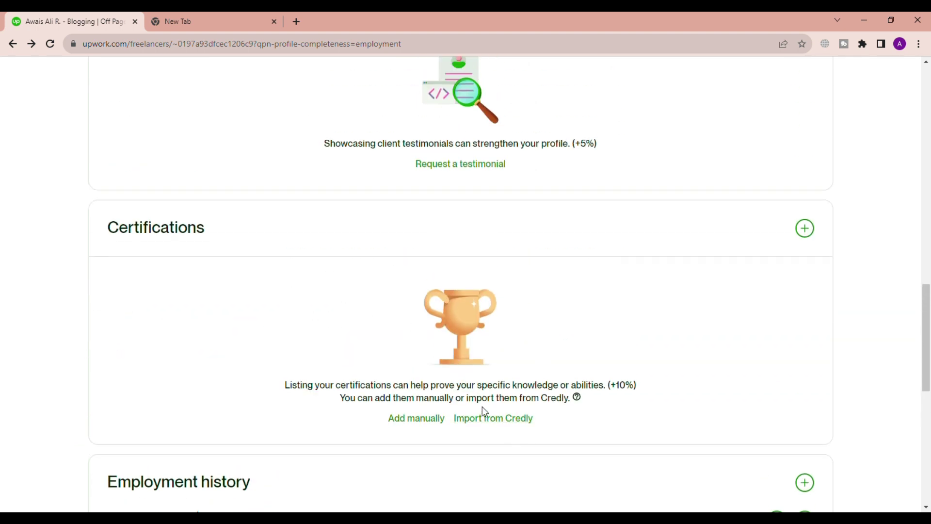
scroll(483, 407, up, 1)
scroll(484, 412, up, 2)
scroll(483, 408, up, 1)
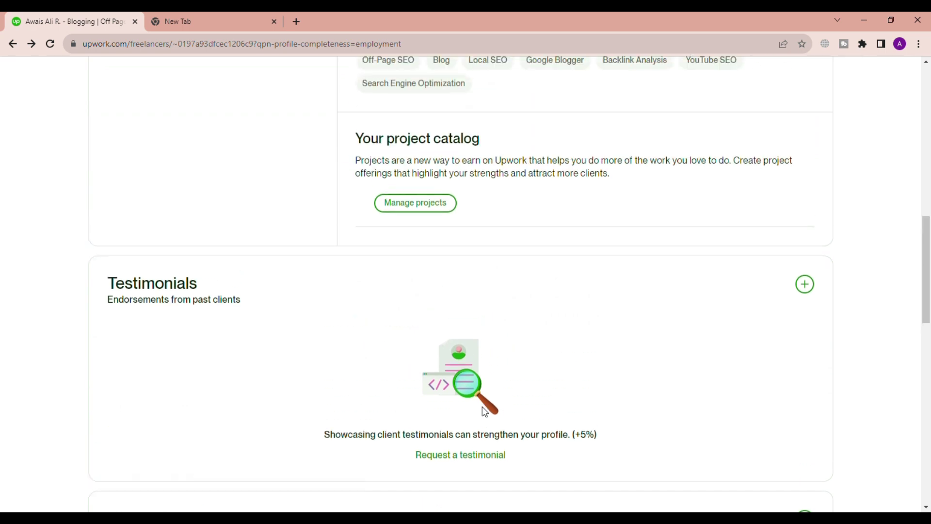
scroll(366, 339, up, 7)
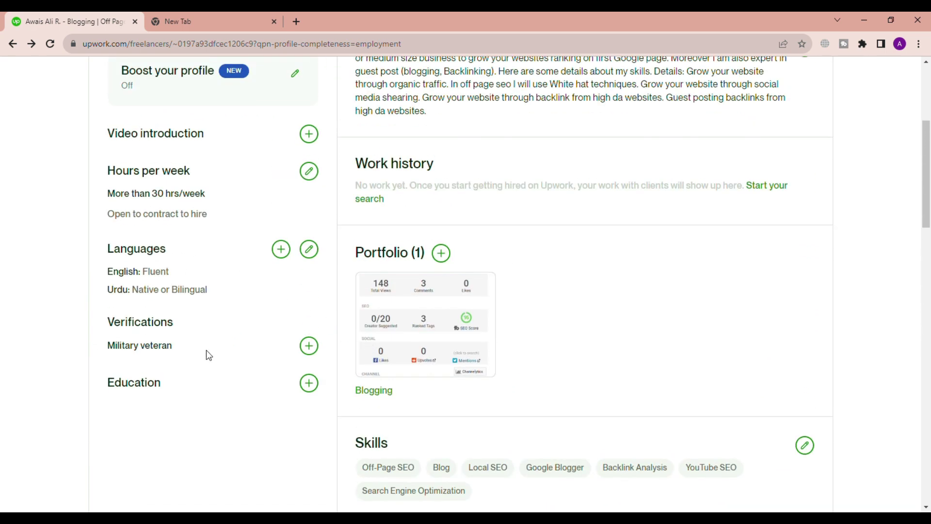
scroll(247, 357, up, 2)
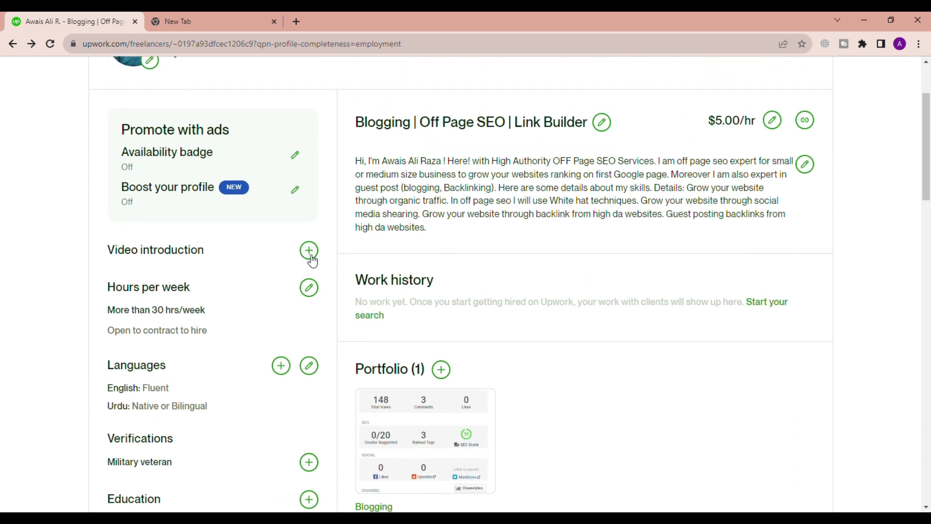
scroll(311, 261, down, 1)
scroll(301, 367, down, 1)
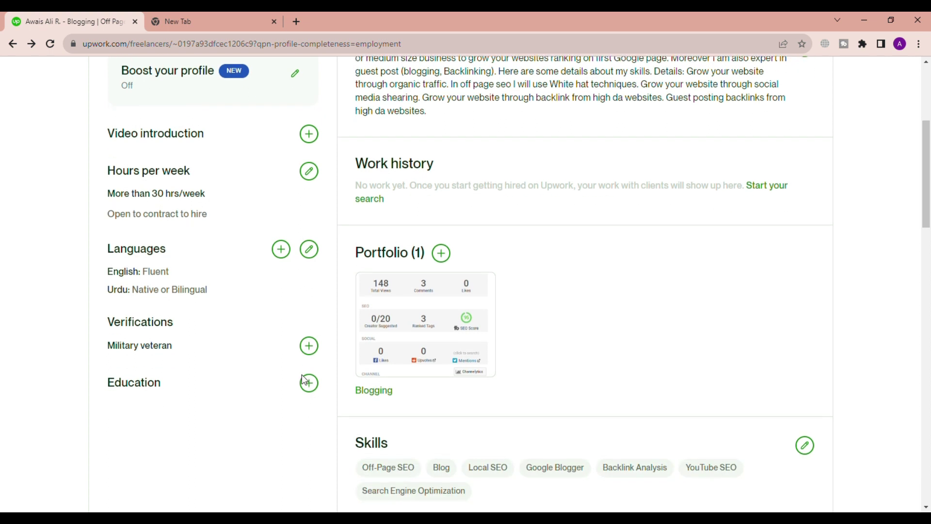
- Add and save an education entry for Superior College with dates attended 2022 to 2027 and degree Other
click(311, 383)
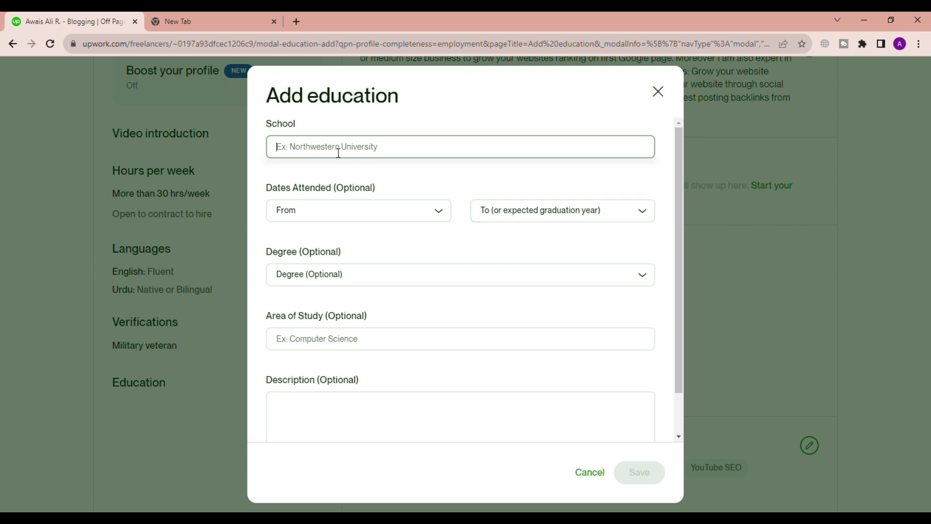
text(sup)
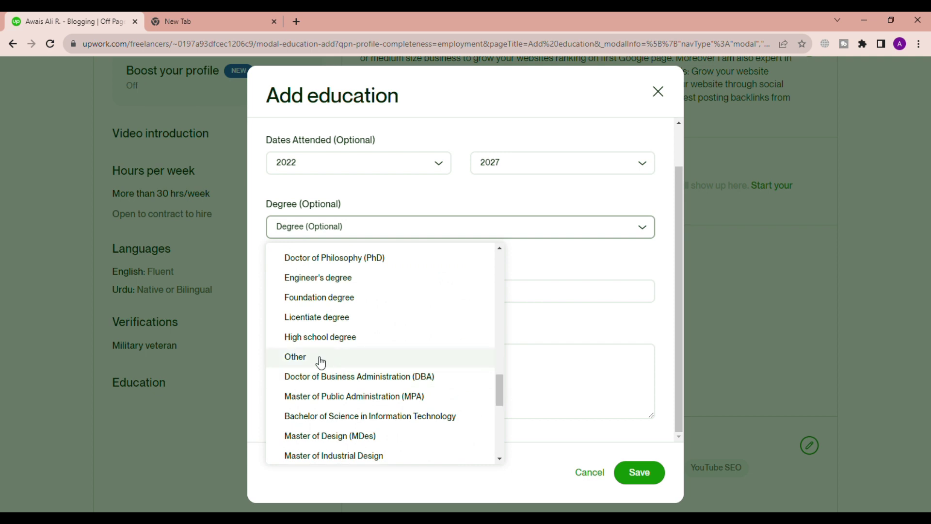
click(318, 359)
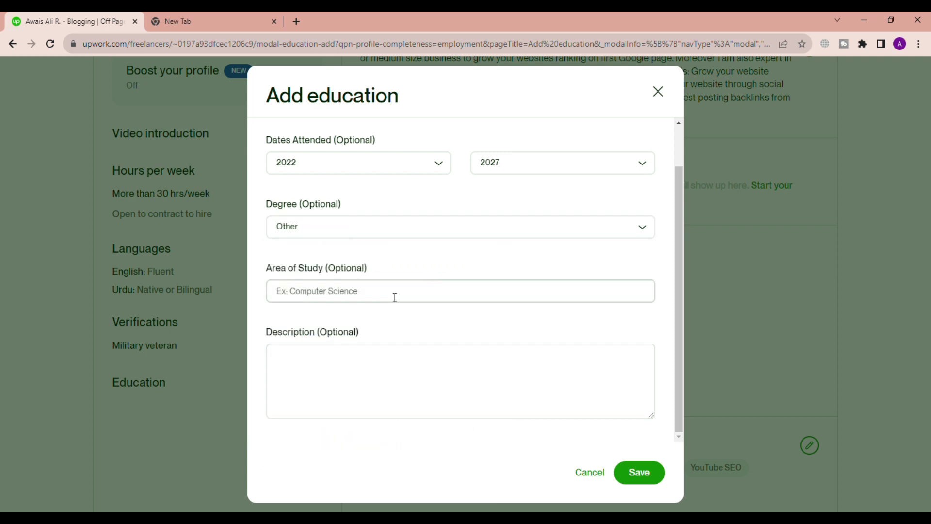
click(368, 297)
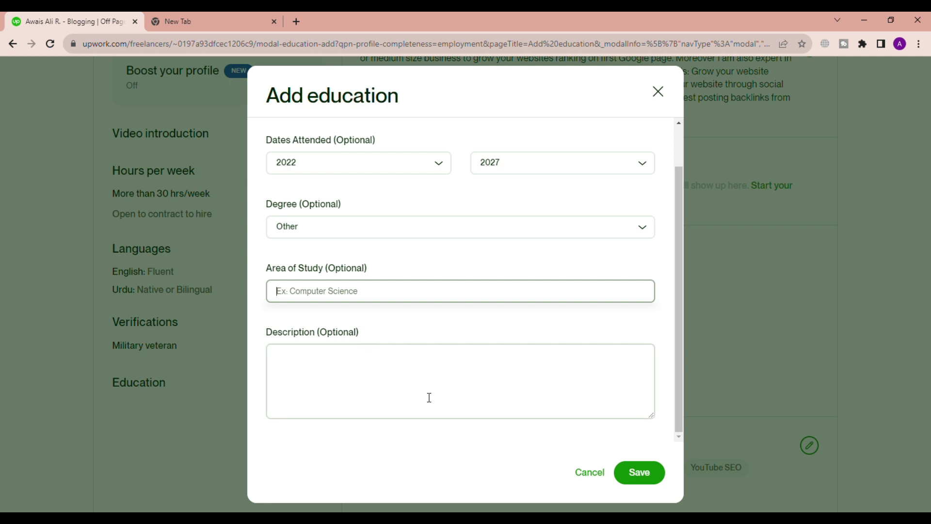
click(625, 473)
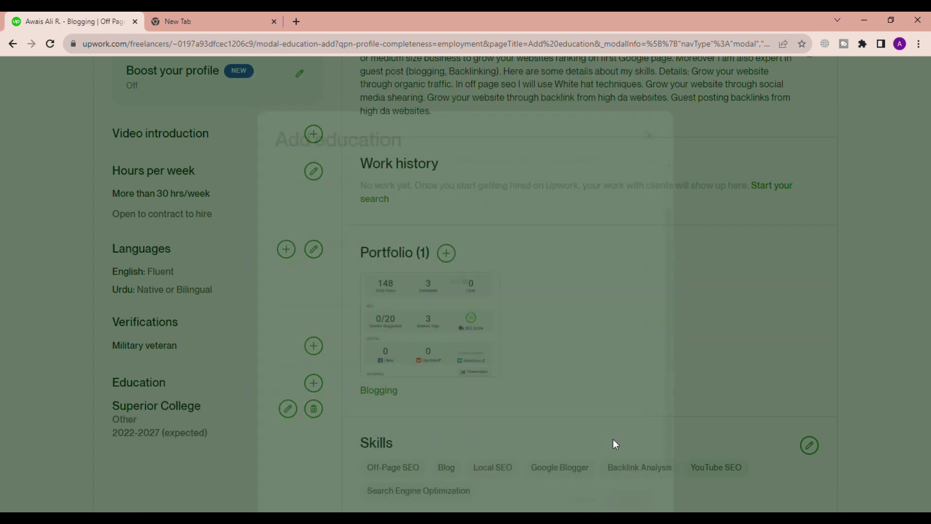
- Set the military veteran verification to "I did not serve in the military", submit it and close the dialog
scroll(253, 413, up, 1)
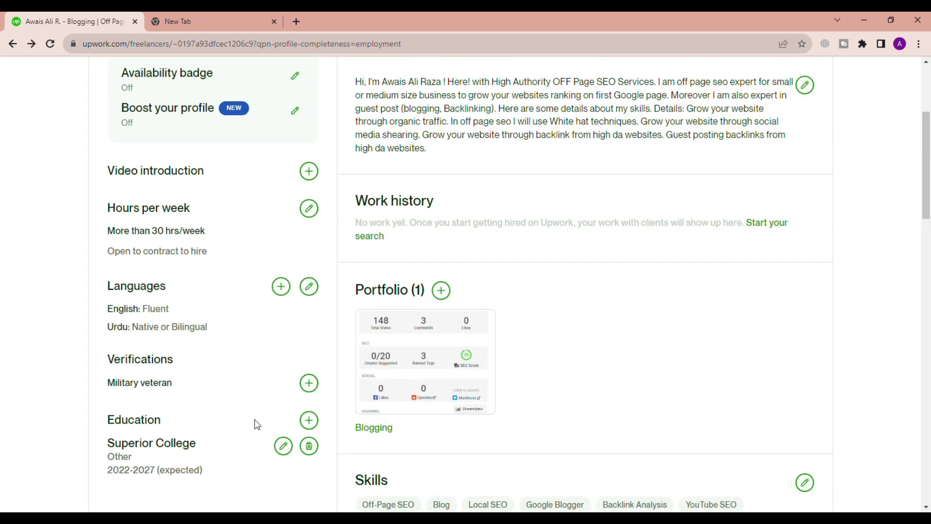
click(310, 406)
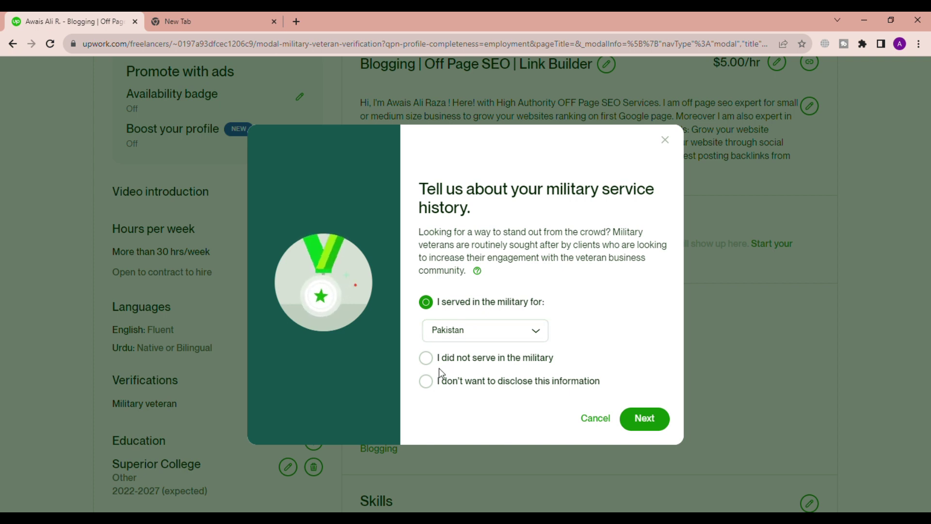
click(427, 358)
click(428, 381)
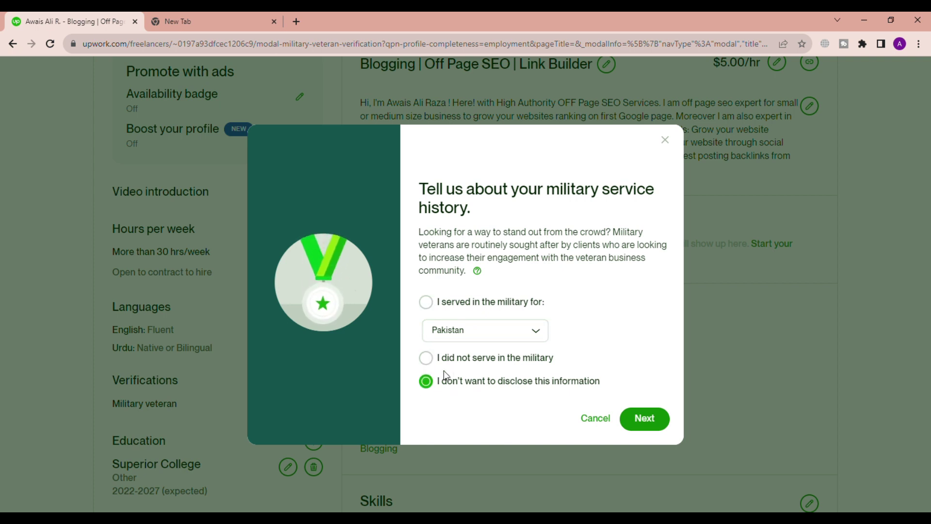
click(426, 302)
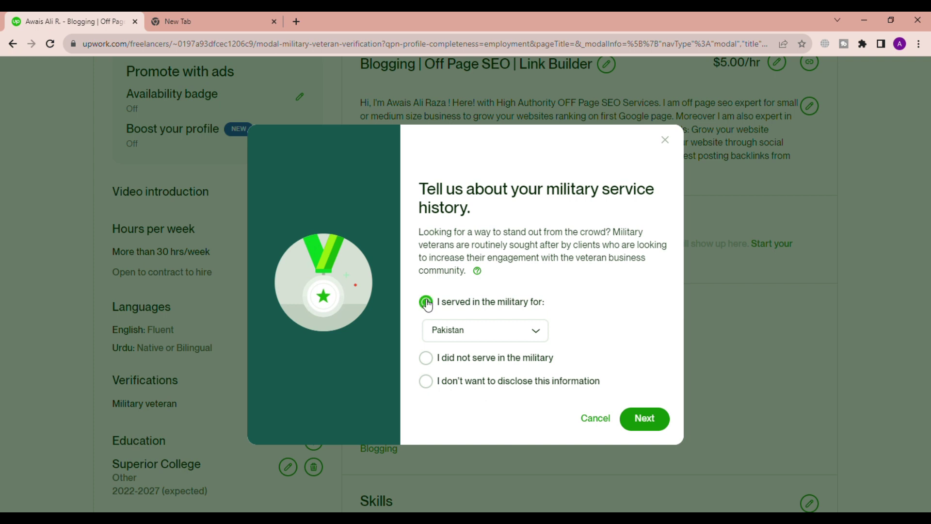
click(426, 358)
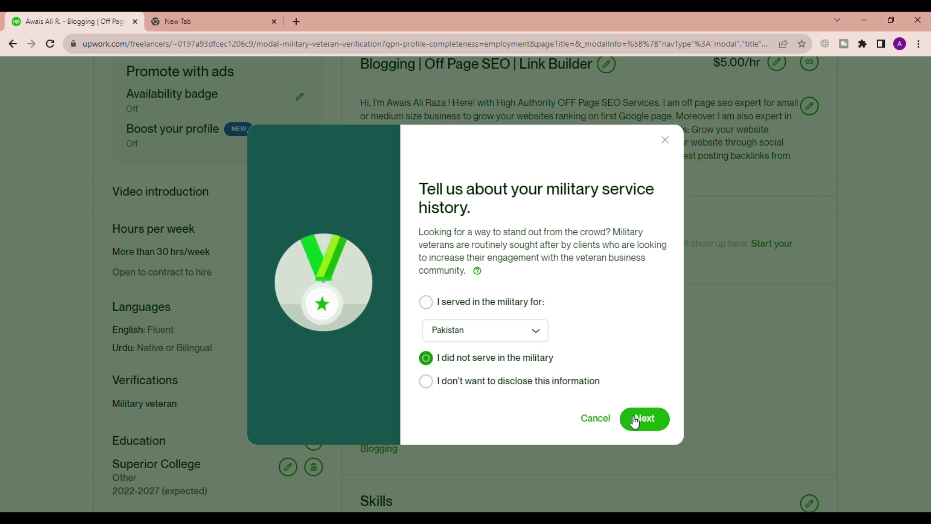
click(639, 418)
click(475, 367)
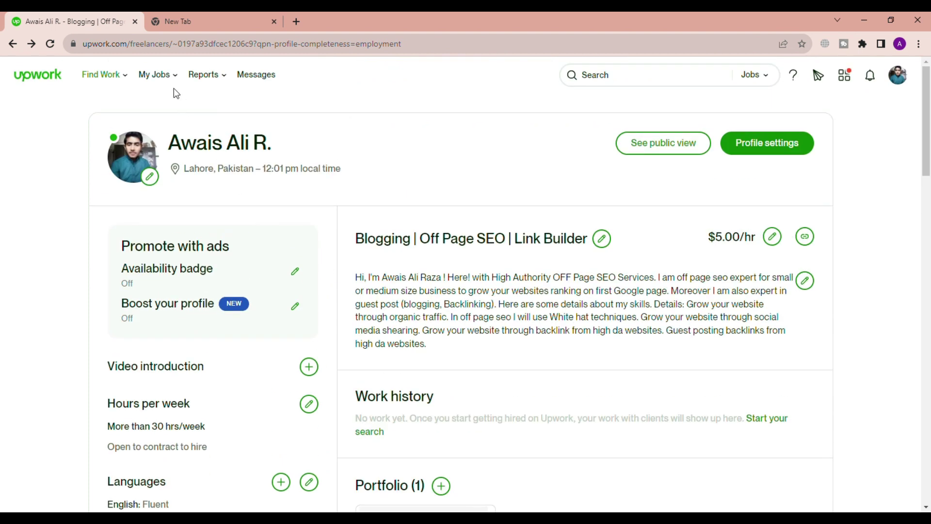
- Refresh the profile page, and review the profile completion checklist from the Find Work page
click(51, 44)
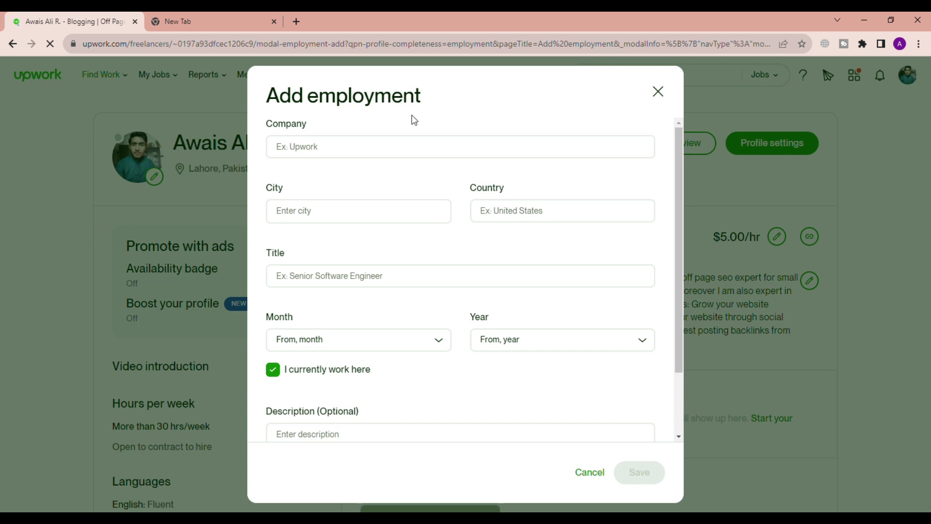
click(658, 93)
mouse_move(164, 76)
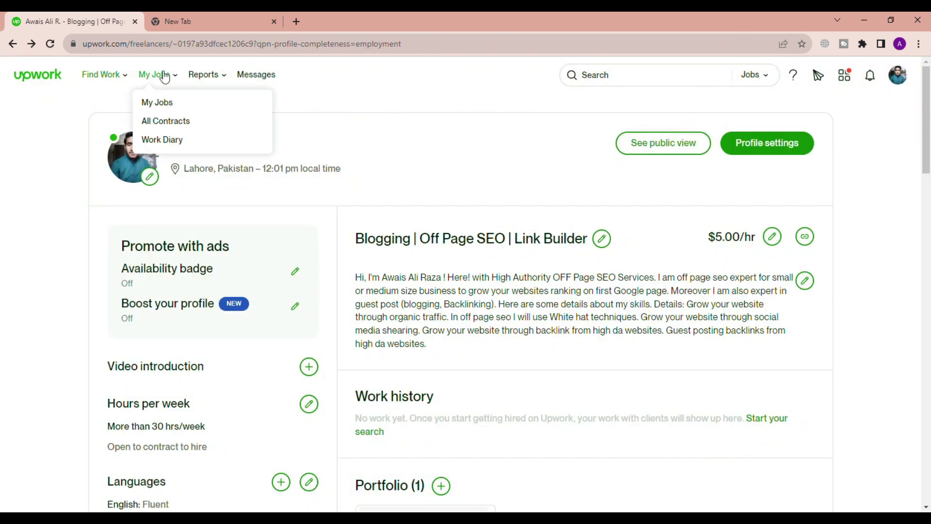
mouse_move(113, 76)
click(121, 107)
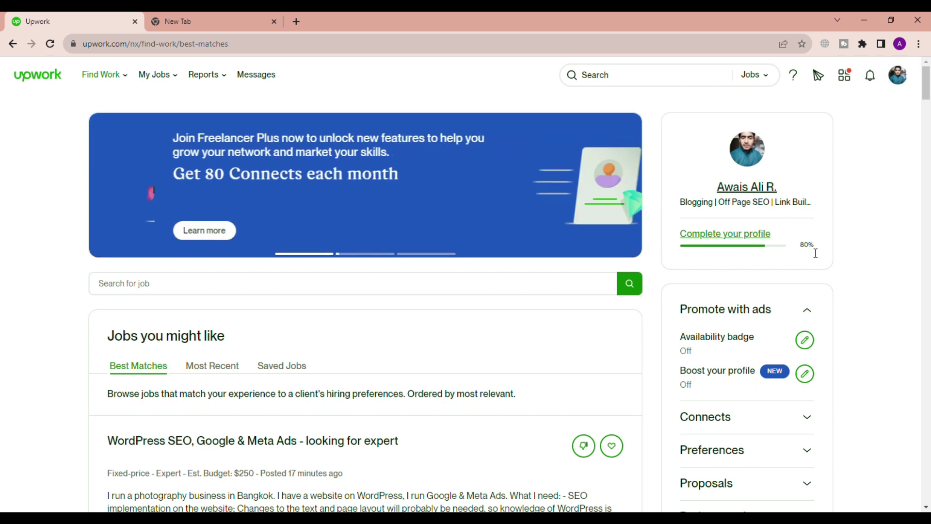
click(759, 239)
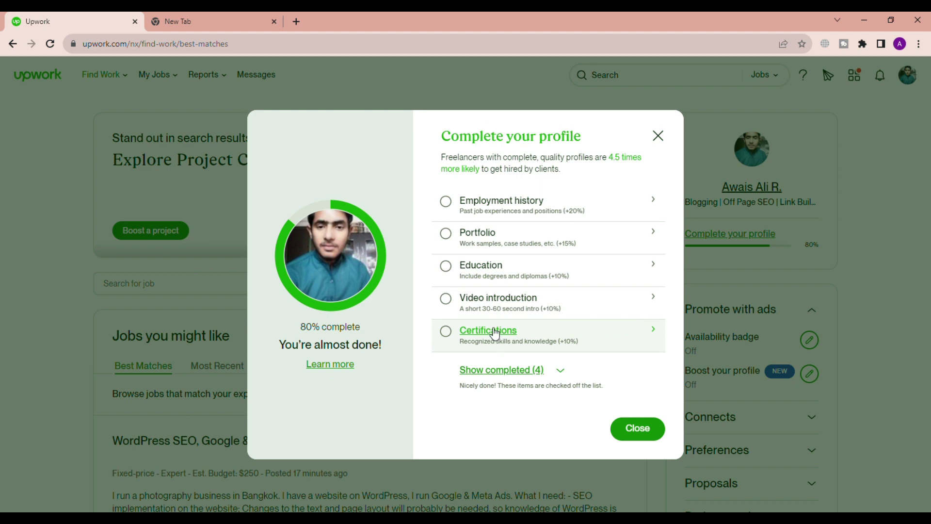
click(636, 430)
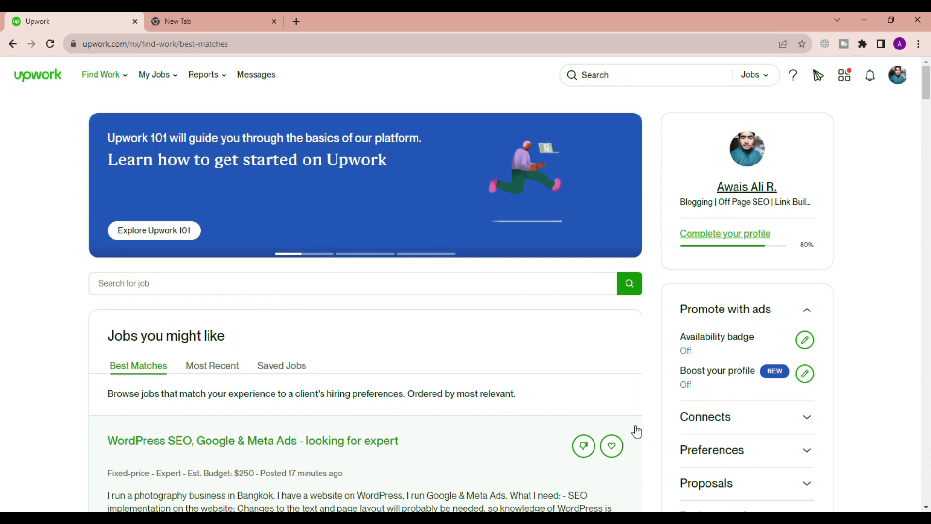